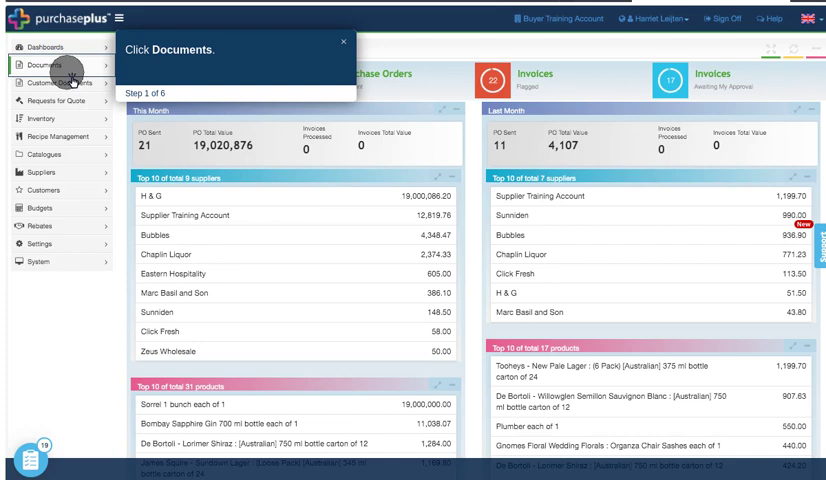
# Expand Documents in the sidebar and show the Invoices list
pyautogui.click(66, 68)
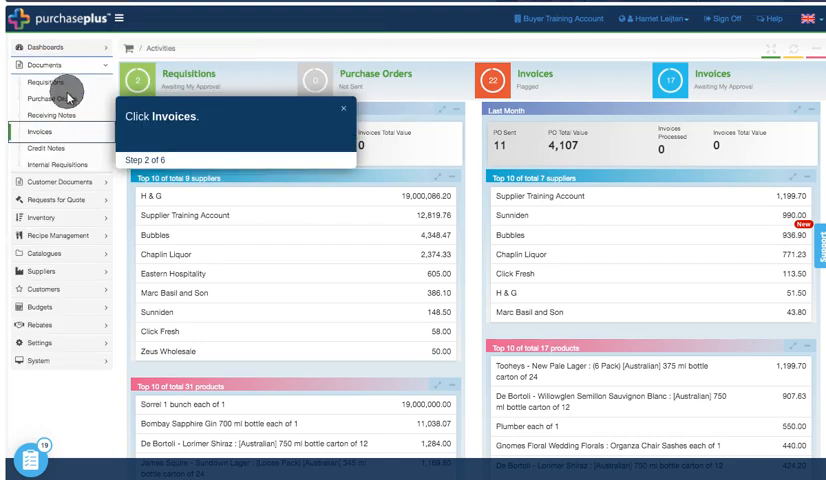
pyautogui.click(71, 133)
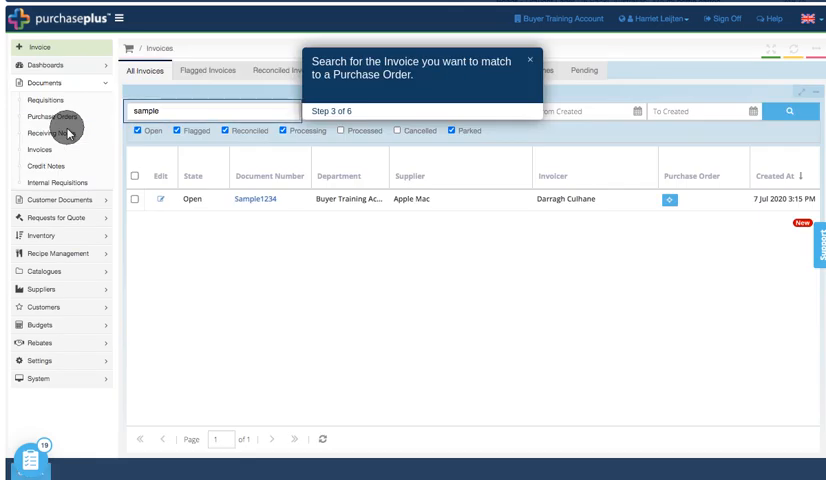
# Search for the sample invoice IMkpl090000-0 from Chloe's Chocolate to reach its purchase orders
pyautogui.click(133, 112)
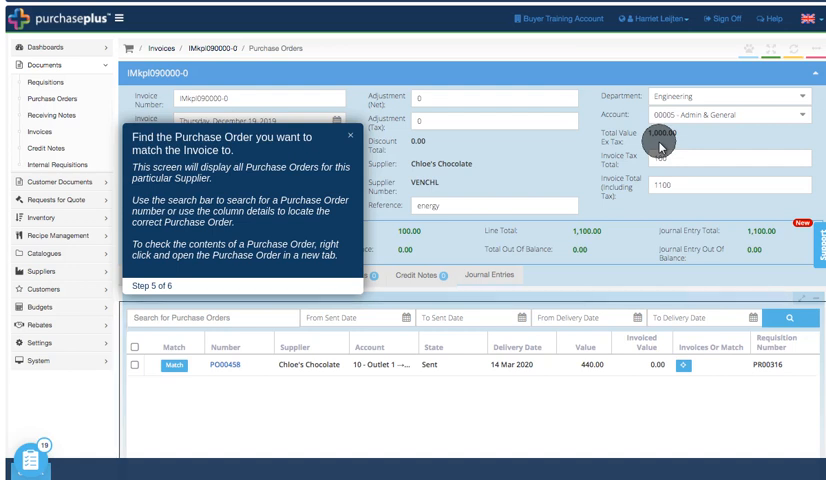
# Advance the guide to step 6 and match the invoice to purchase order PO00458
pyautogui.click(136, 312)
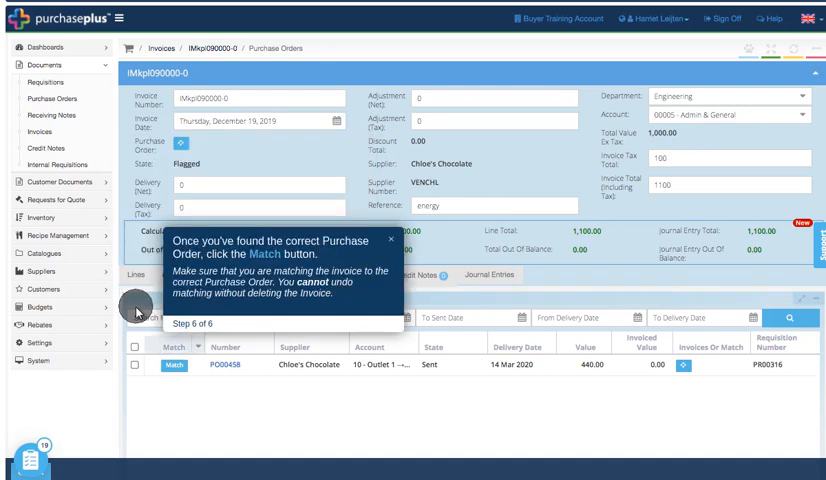
pyautogui.click(170, 362)
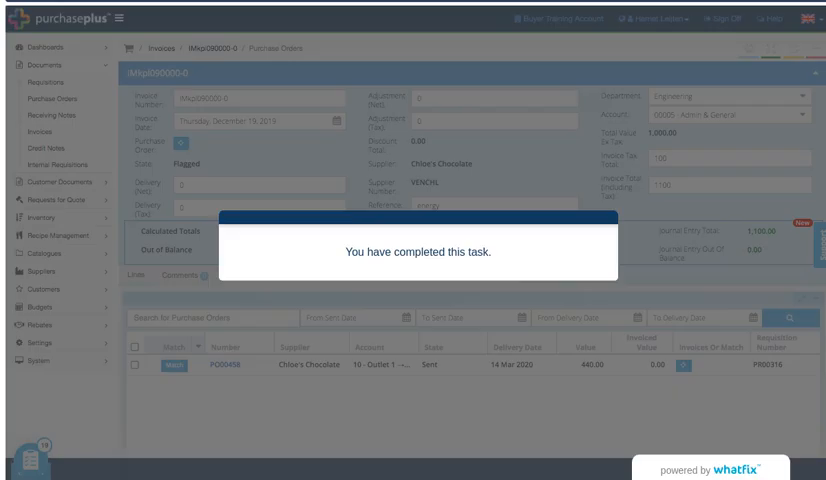